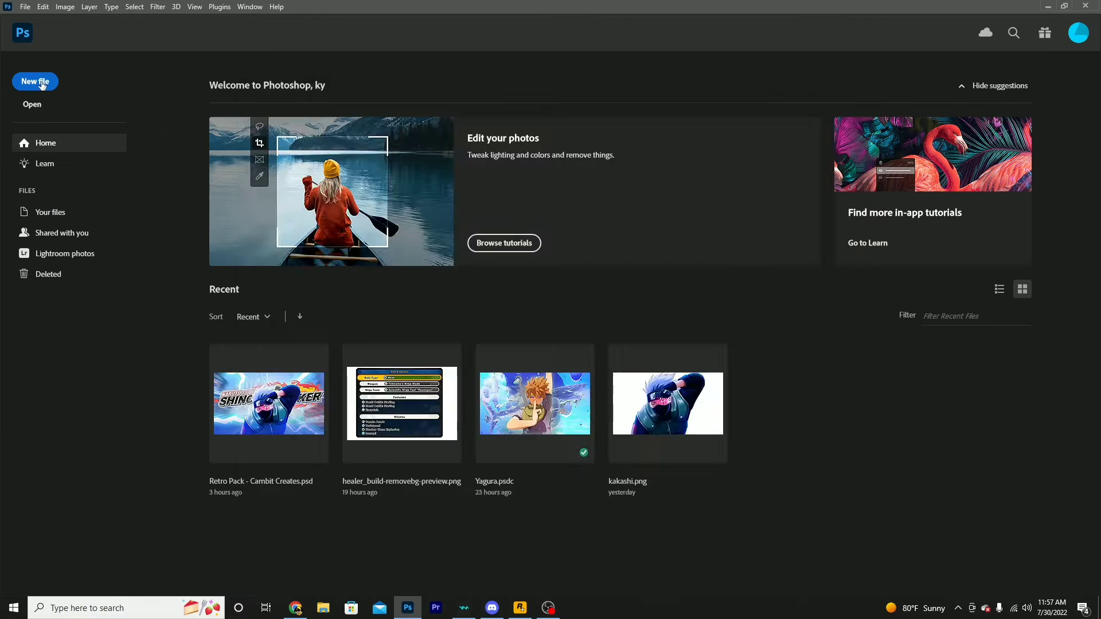
- Create a new HDTV 1080p document at 1920 x 1080 px and 72 ppi, and hide its guides
click(42, 85)
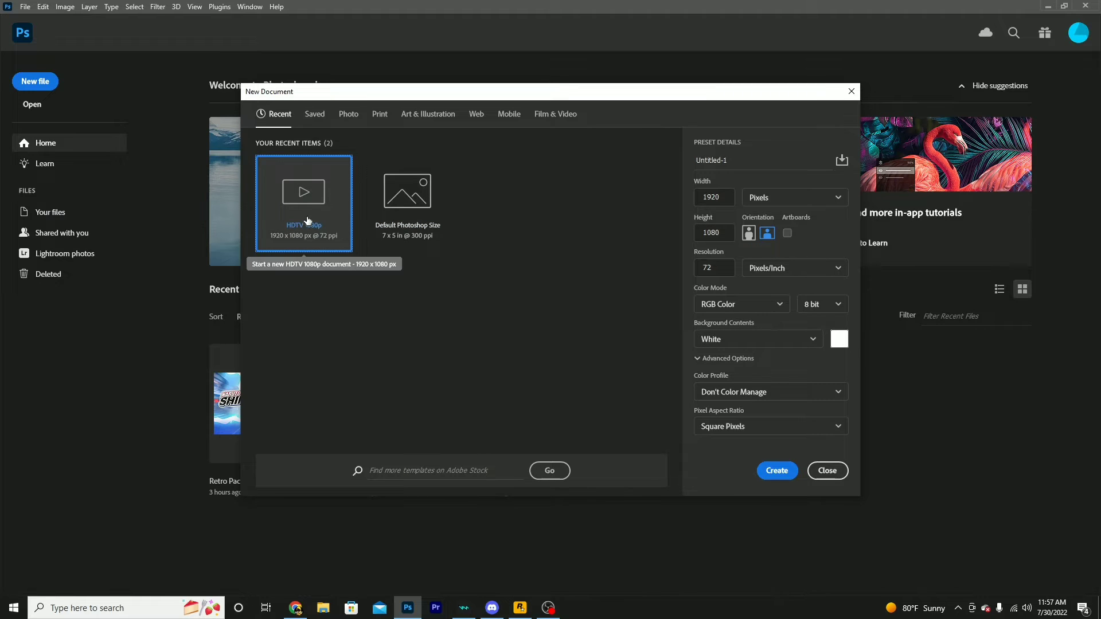
click(768, 470)
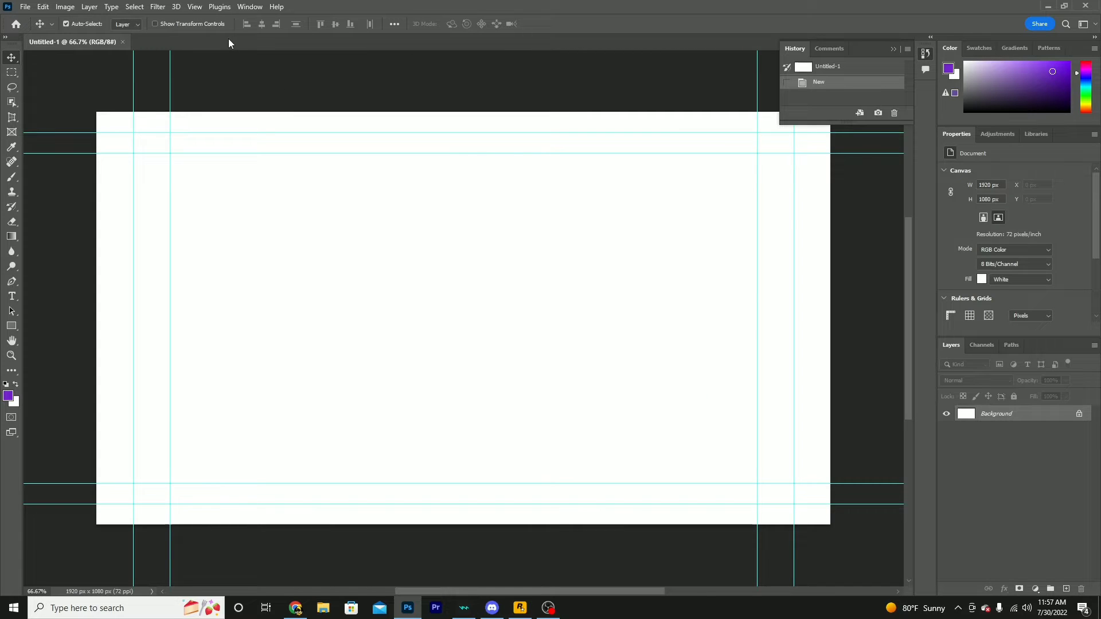
key(ctrl+semicolon)
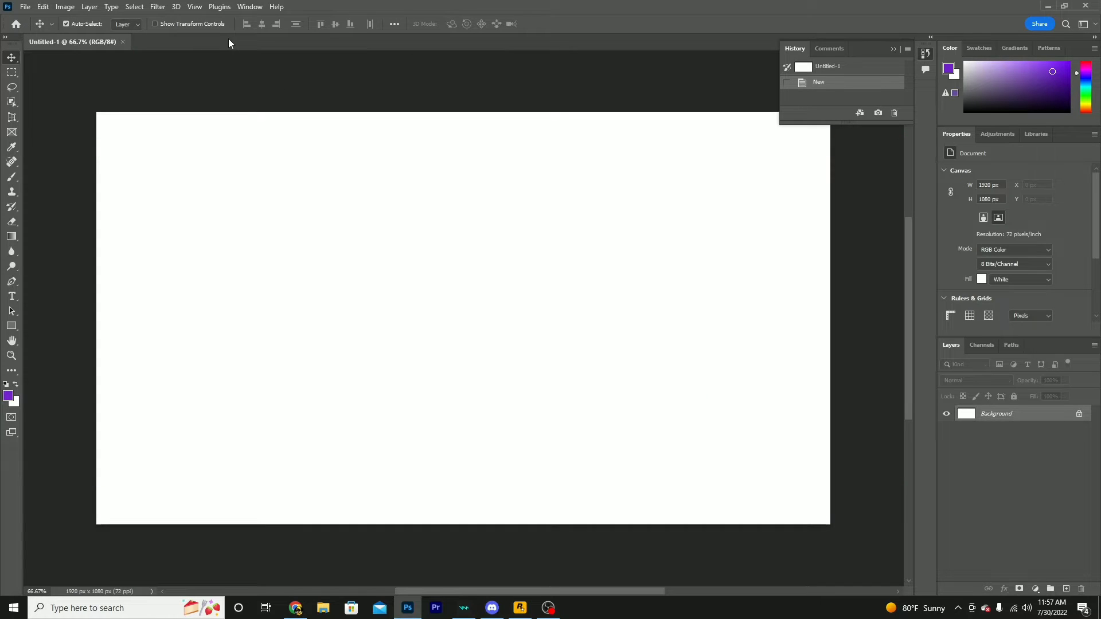
key(ctrl+minus)
key(ctrl+minus)
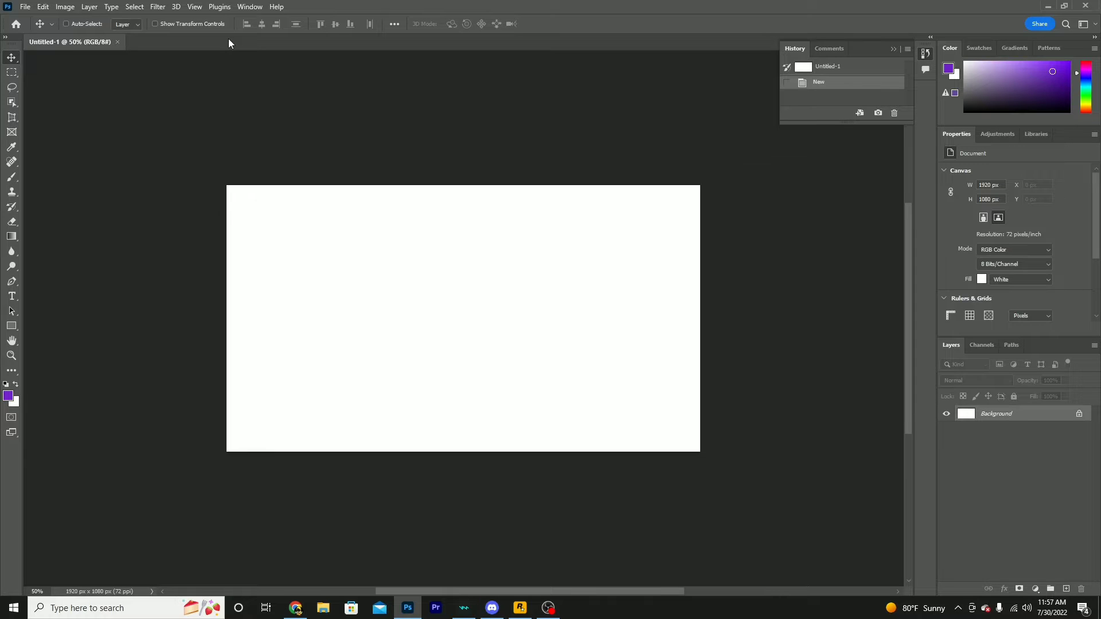
key(ctrl+plus)
key(ctrl+plus)
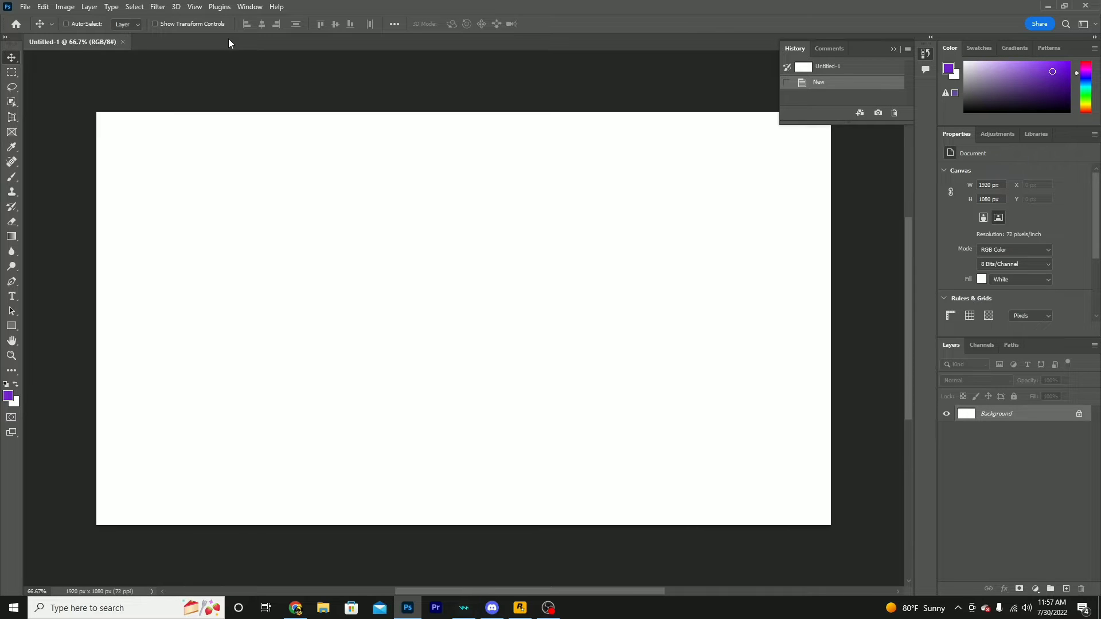
key(ctrl+minus)
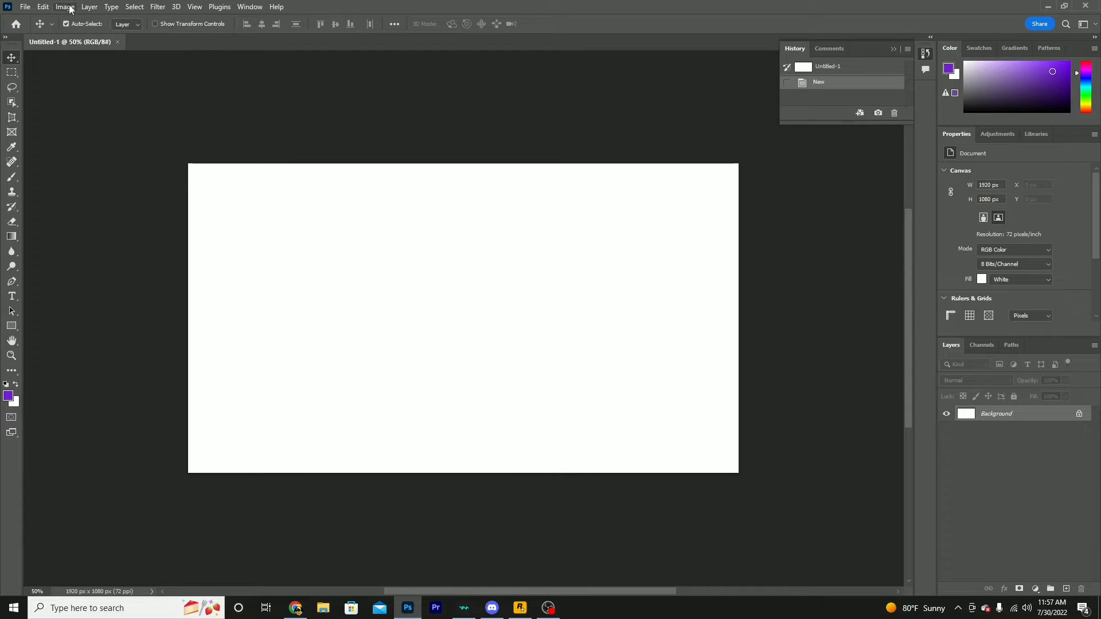
- Place the ranged build logo over the character in the thumbnail document and enlarge it to about 235%
click(25, 7)
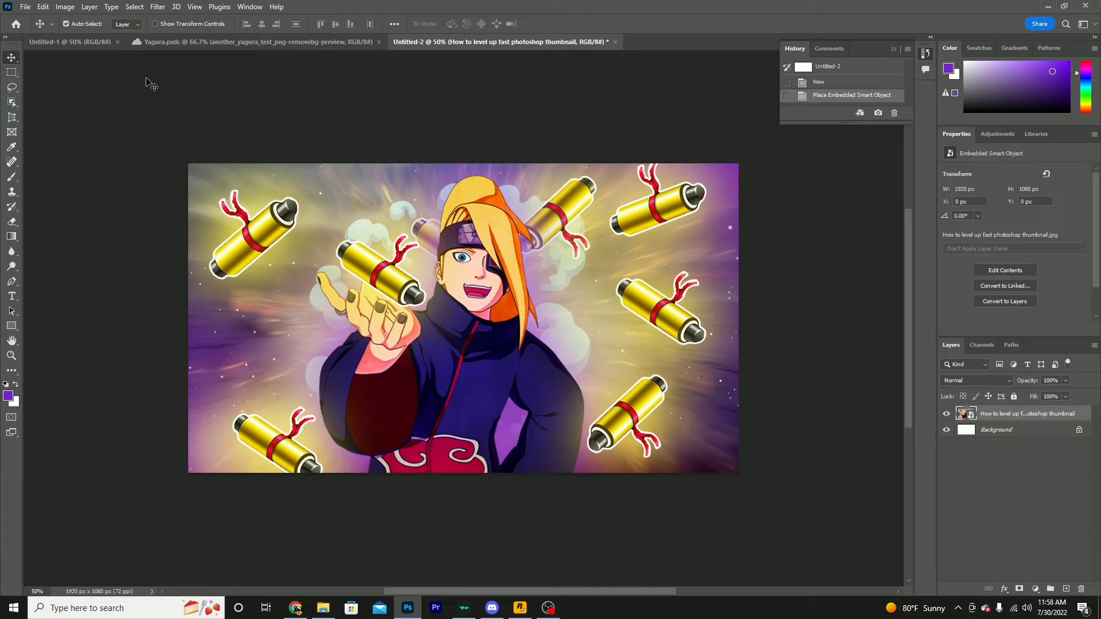
click(322, 608)
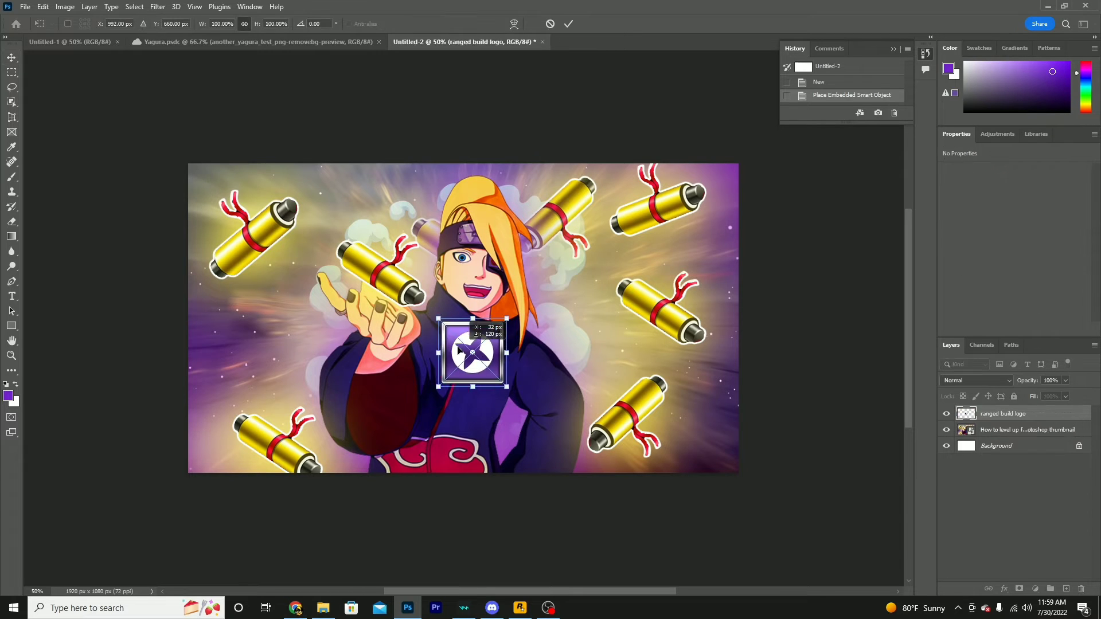
drag(460, 354, 453, 359)
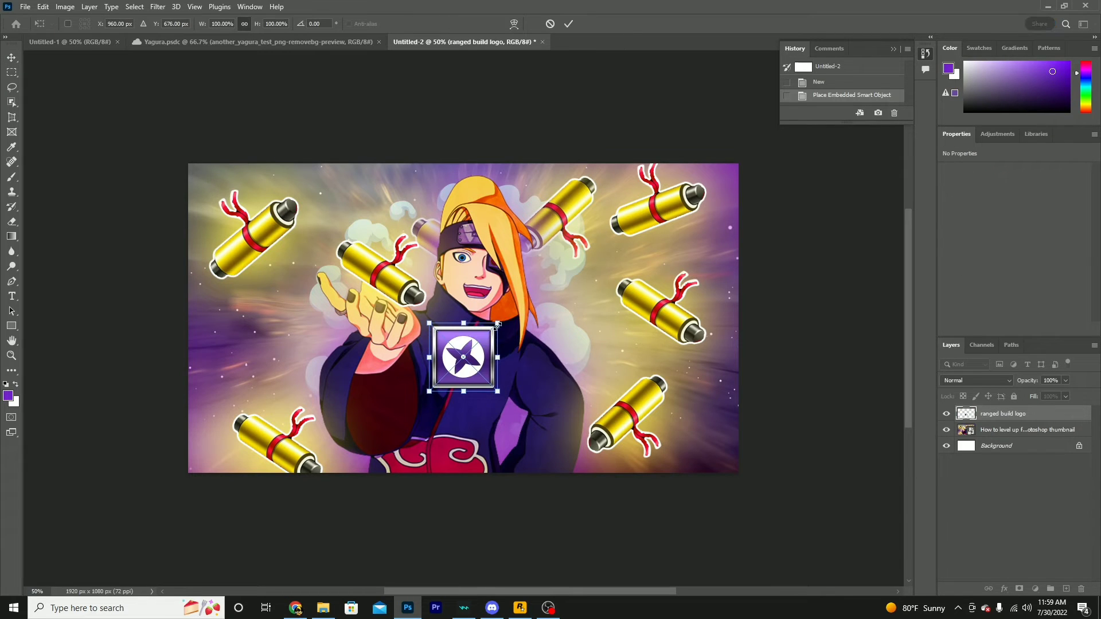
drag(497, 323, 590, 230)
drag(576, 282, 543, 315)
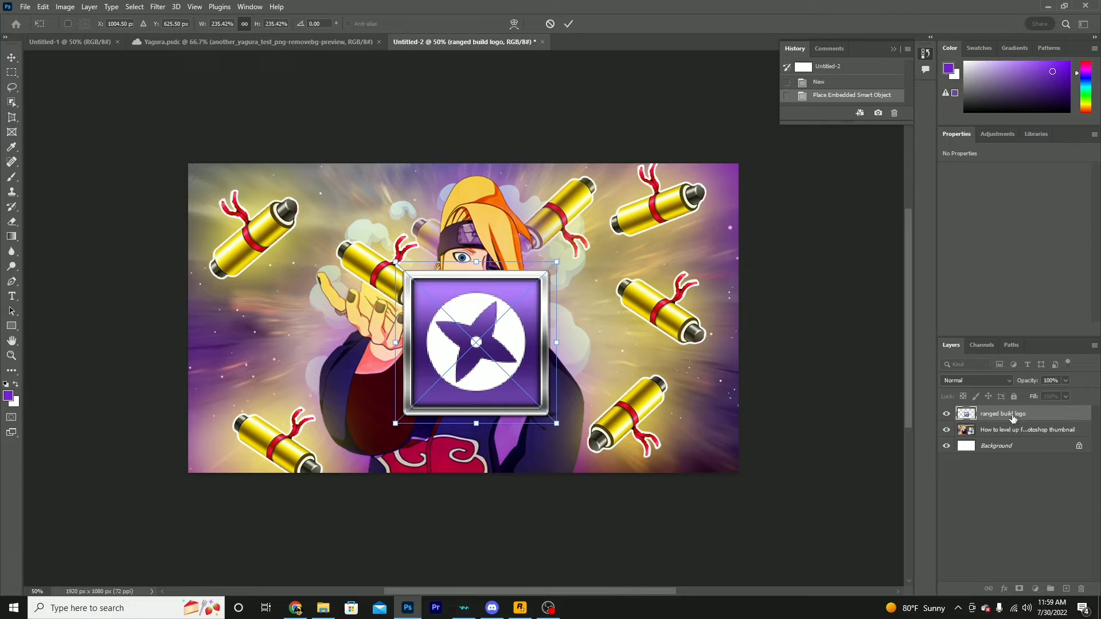
key(Return)
- Convert the ranged build logo layer to a smart object and draw a Perspective Warp plane around the logo's square frame
right_click(1013, 418)
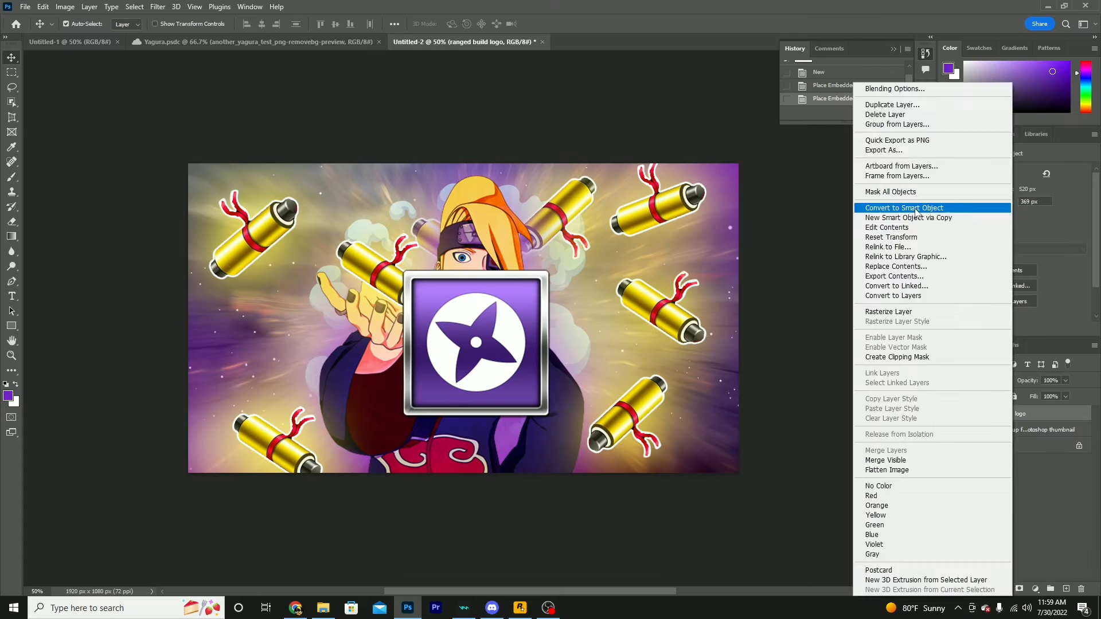
click(573, 218)
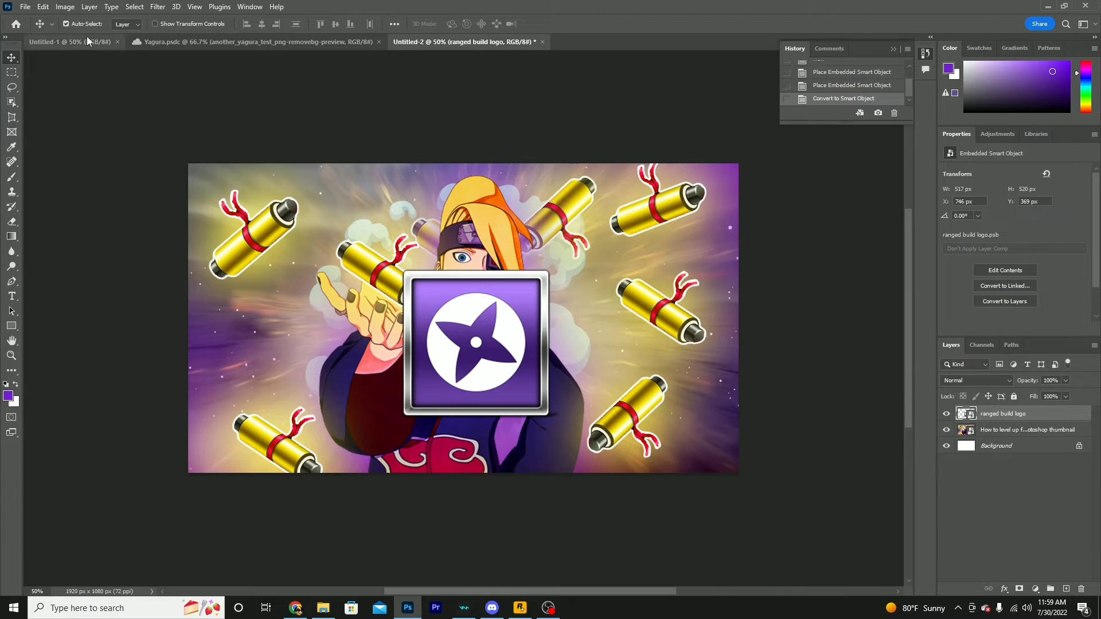
click(43, 7)
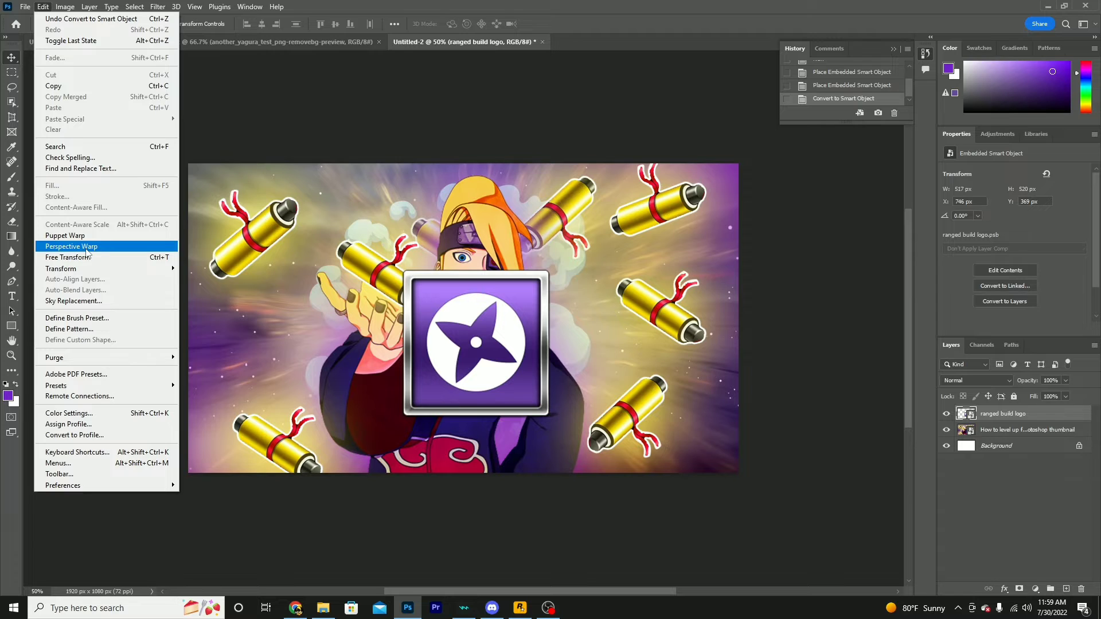
click(87, 249)
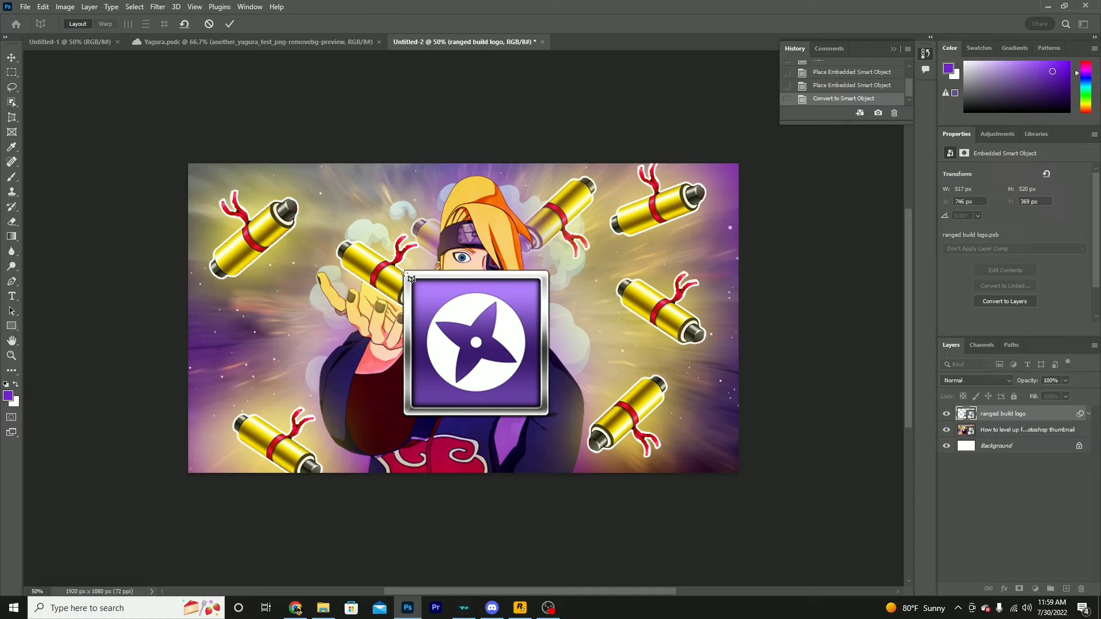
drag(406, 273, 546, 413)
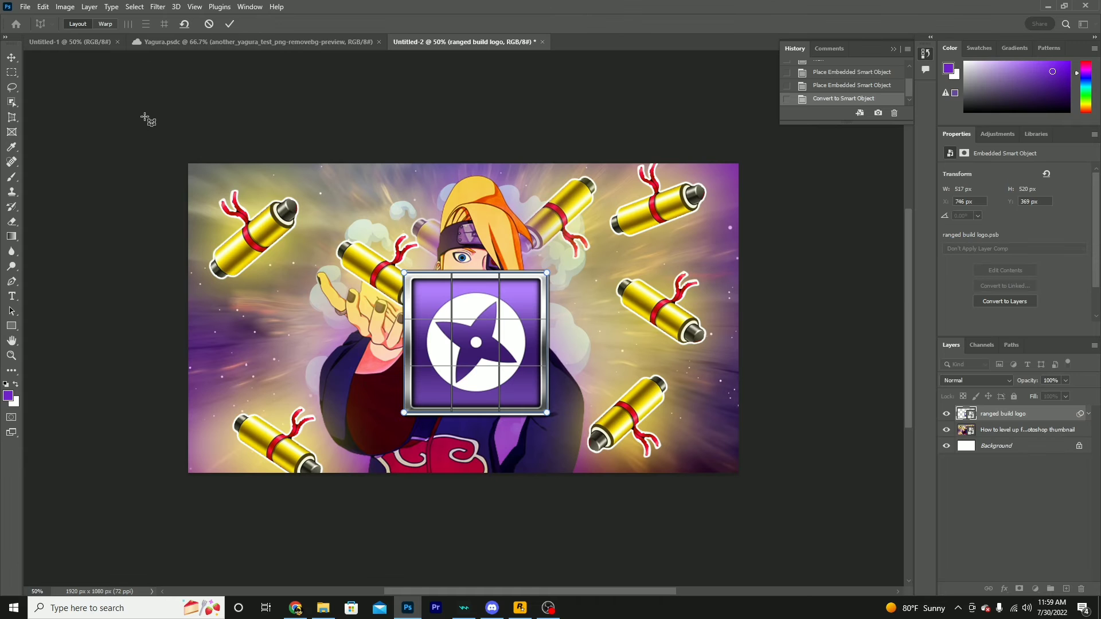
- Warp the logo into a slanted perspective by moving the plane's upper-right, lower-left and lower-right corner pins upward
click(108, 24)
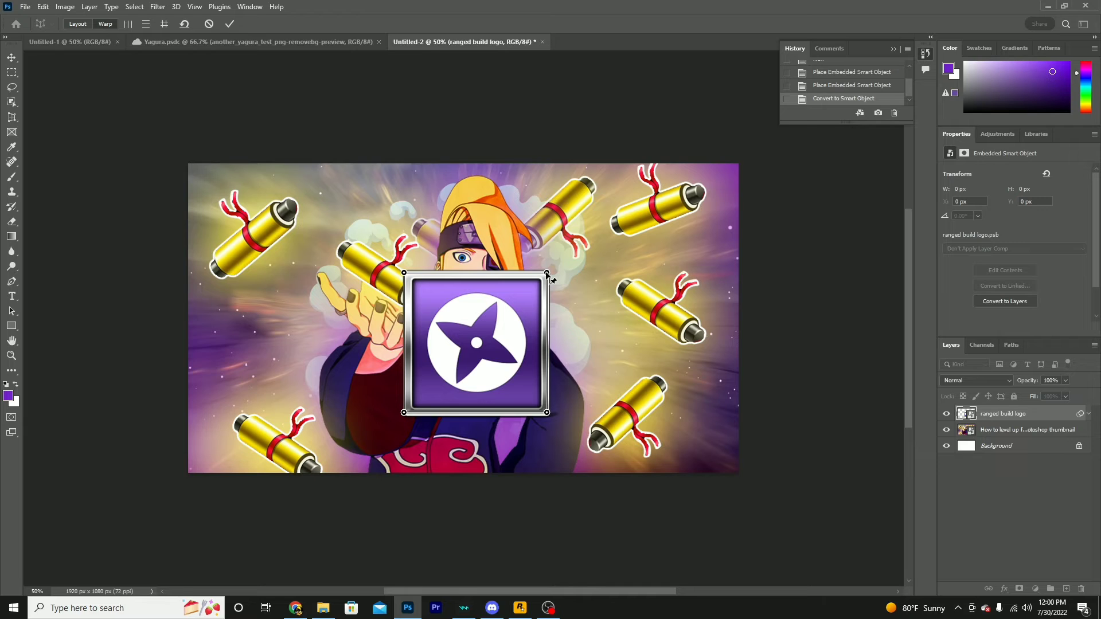
drag(548, 274, 520, 206)
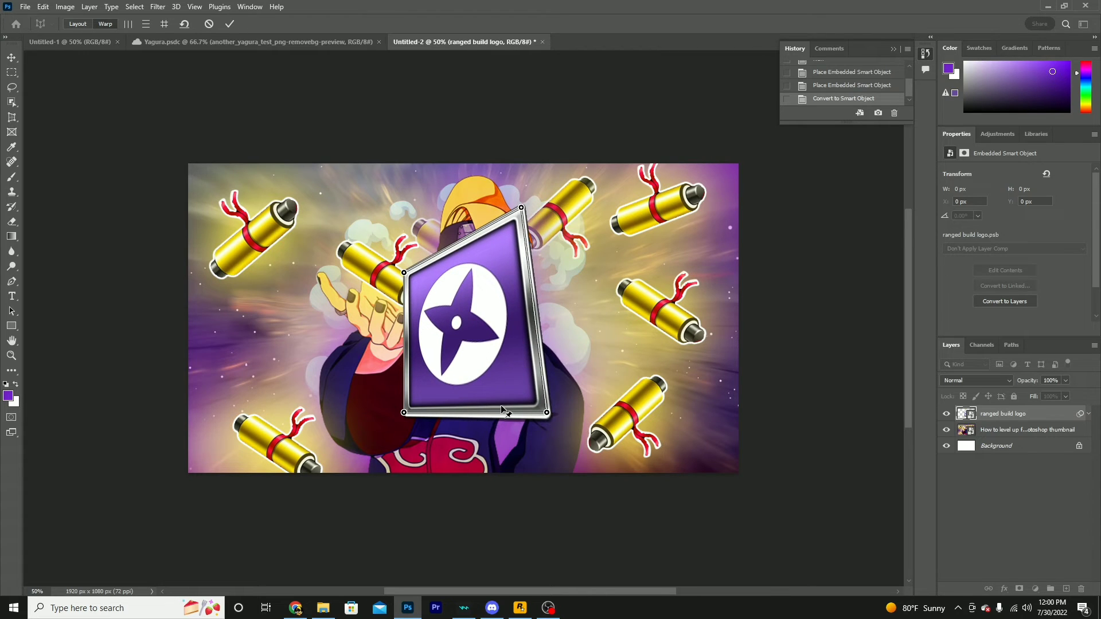
drag(405, 413, 401, 385)
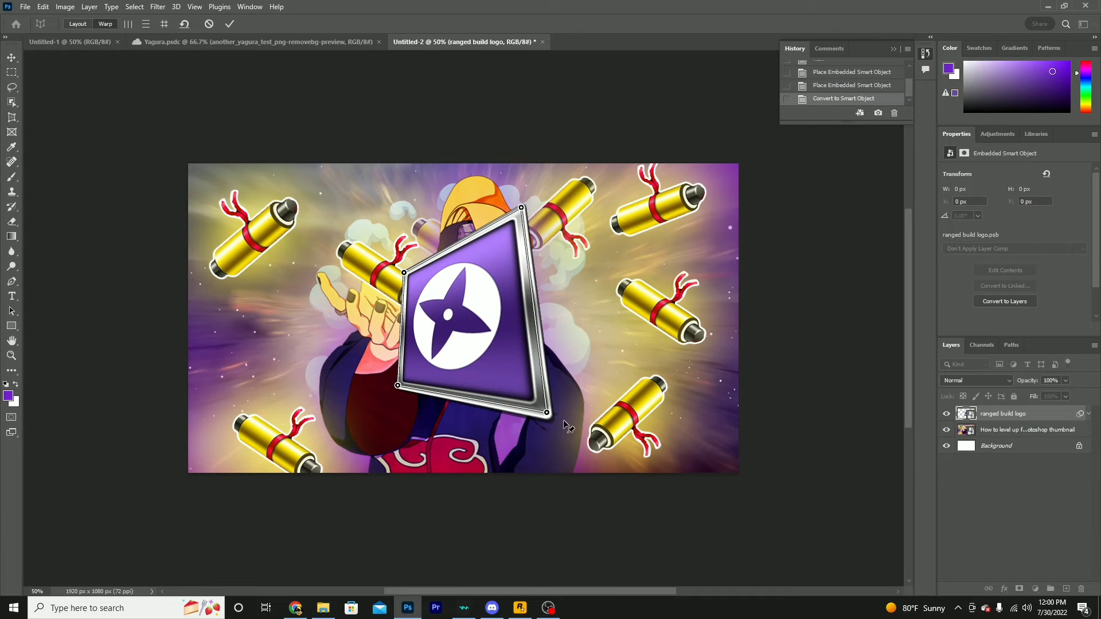
drag(548, 422, 609, 161)
scroll(642, 135, up, 5)
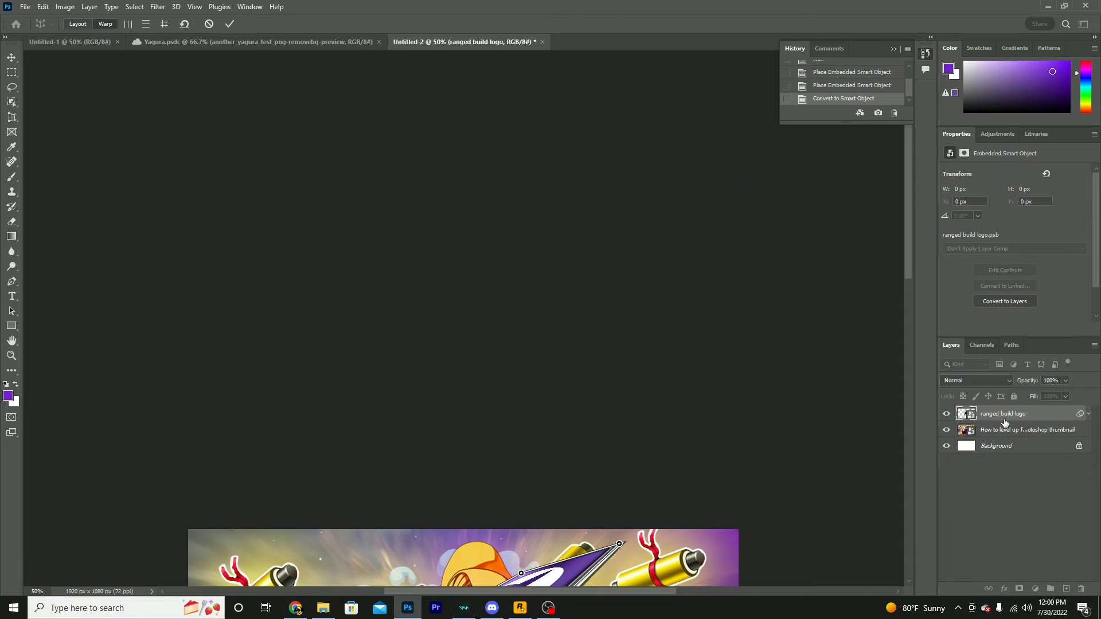
scroll(665, 261, down, 4)
drag(379, 344, 406, 311)
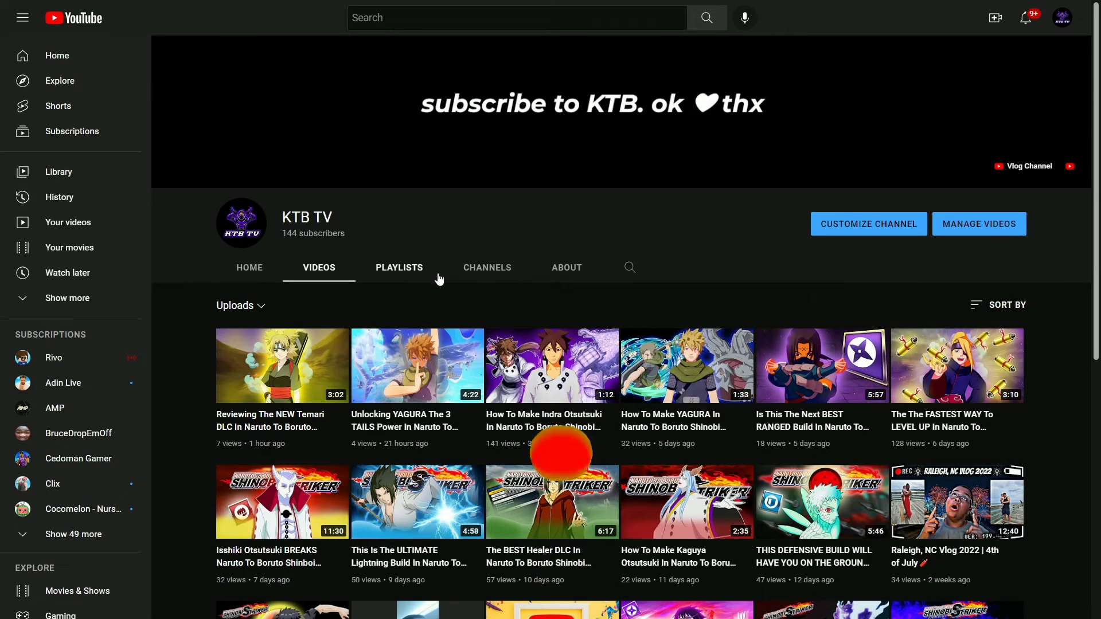
- Look through the uploaded video thumbnails on the KTB TV channel in YouTube
scroll(438, 281, down, 1)
scroll(184, 321, down, 1)
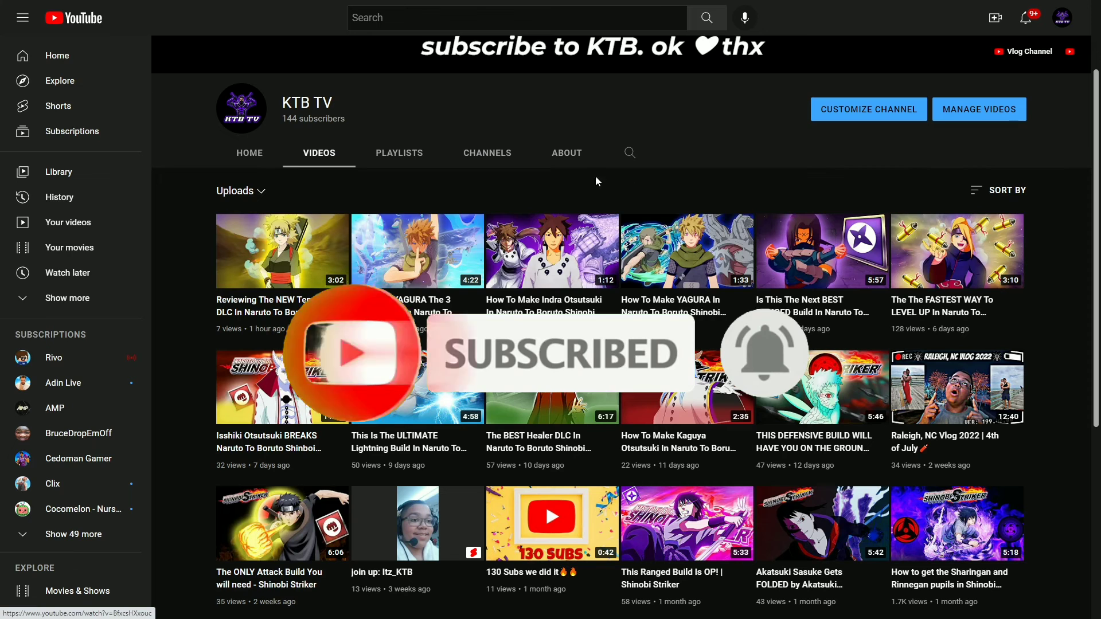
scroll(817, 509, down, 4)
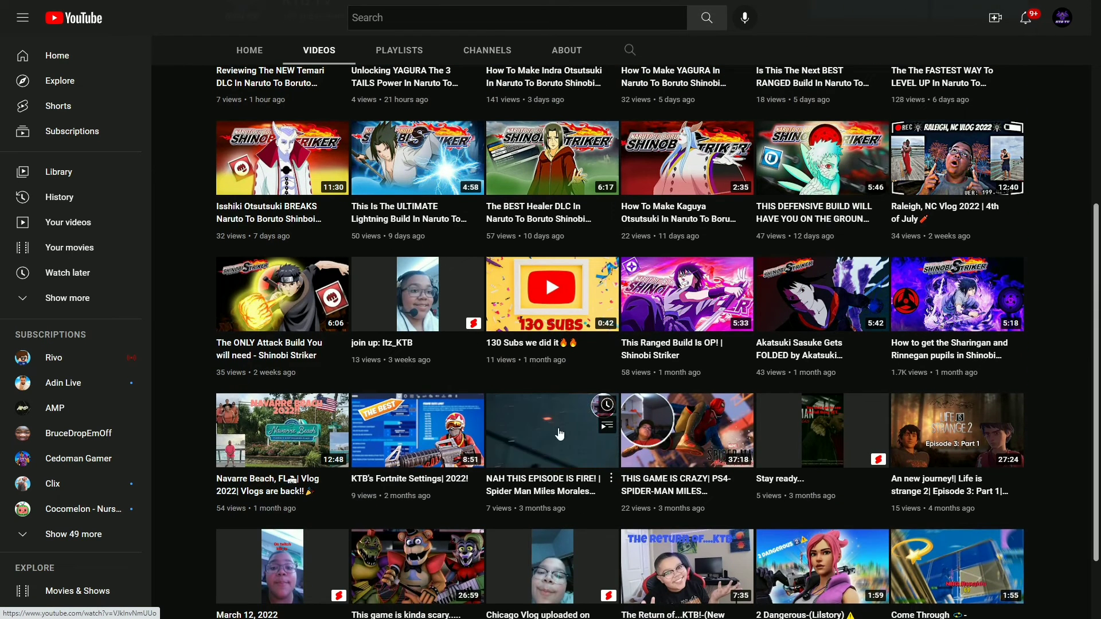
scroll(677, 450, up, 2)
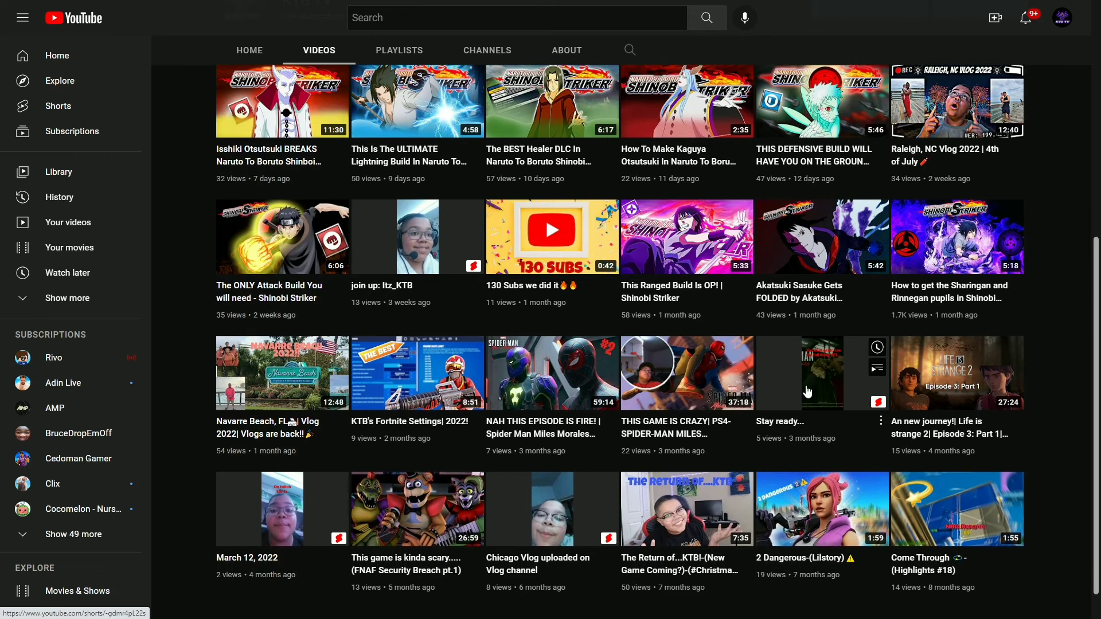
scroll(349, 357, up, 1)
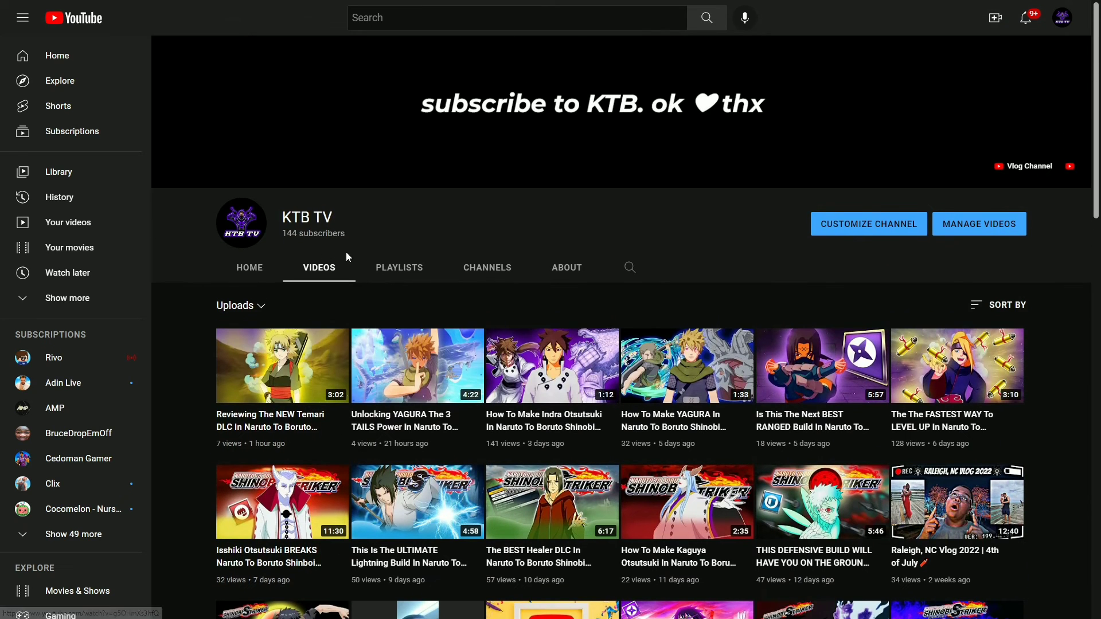